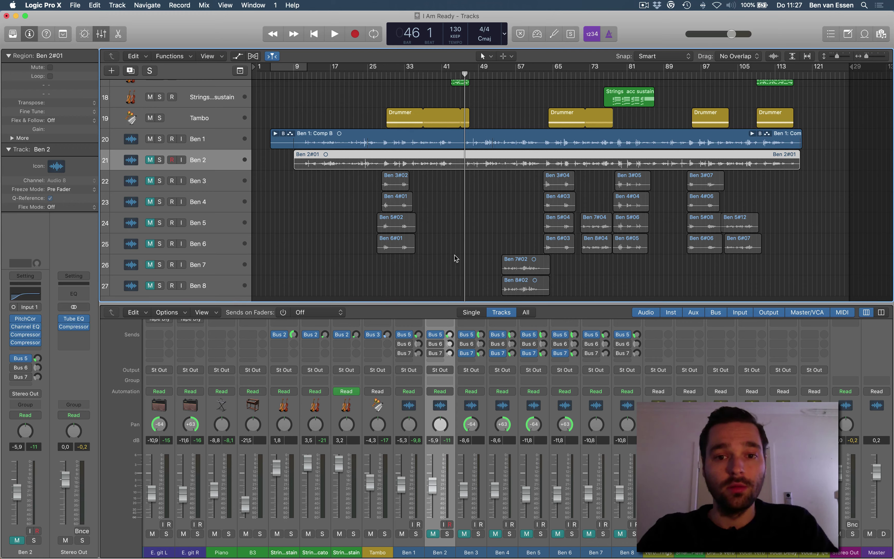
Play from bar 46 with only the lead vocal, unmute its double on track 21, and play the same passage again to compare.
{"action": "key", "text": "space"}
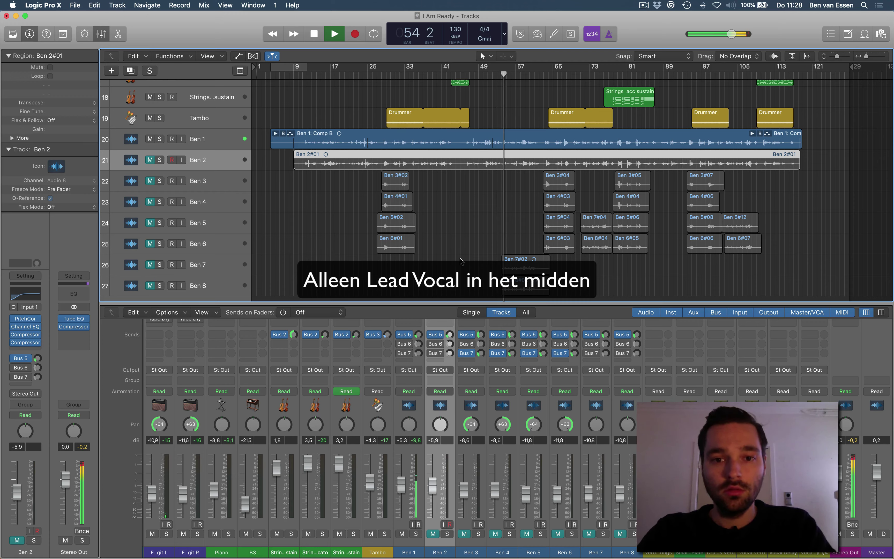
{"action": "key", "text": "space"}
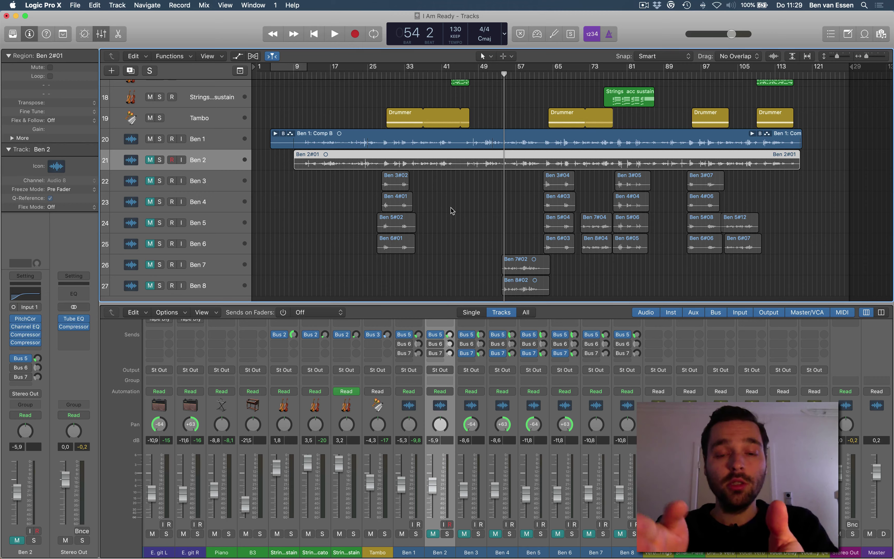
{"action": "left_click", "coordinate": [466, 74]}
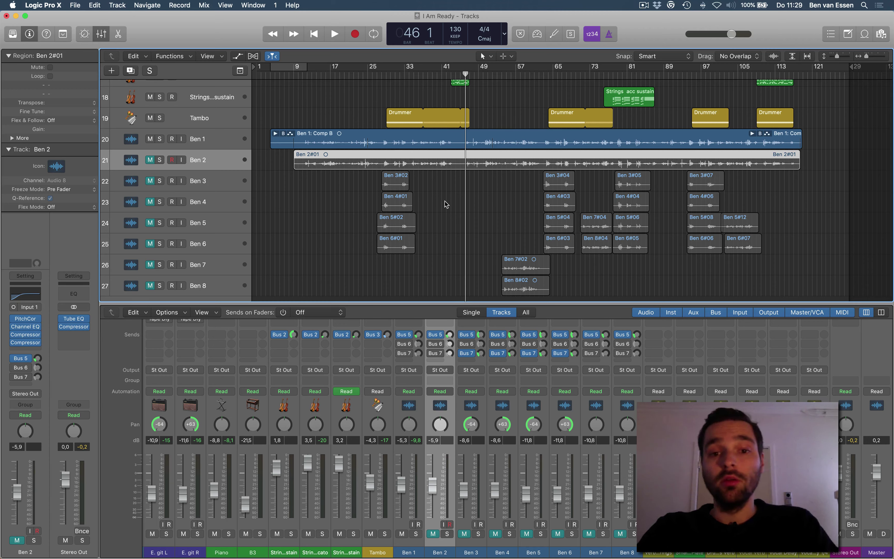
{"action": "left_click", "coordinate": [150, 160]}
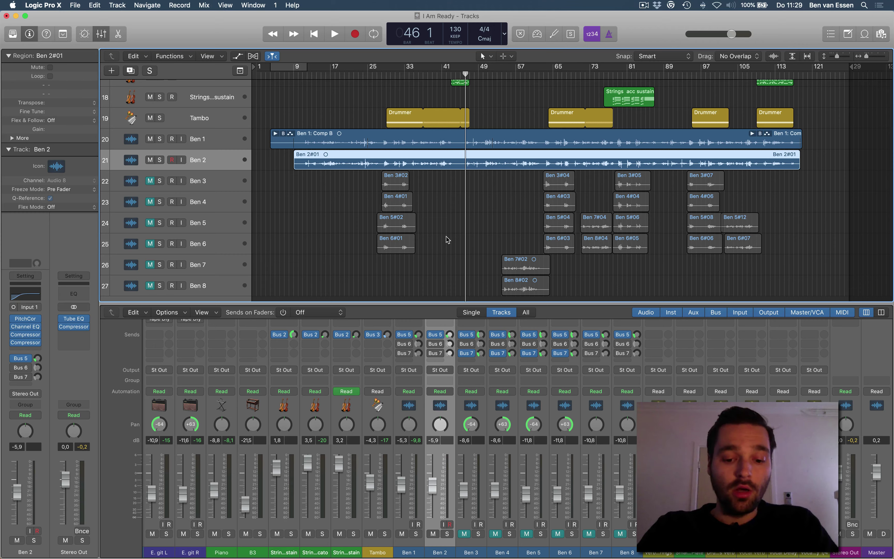
{"action": "key", "text": "space"}
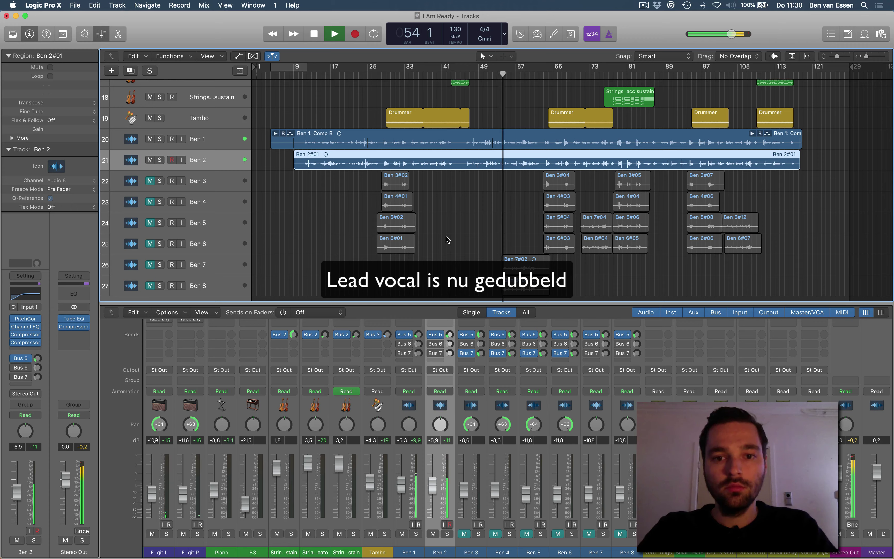
{"action": "key", "text": "space"}
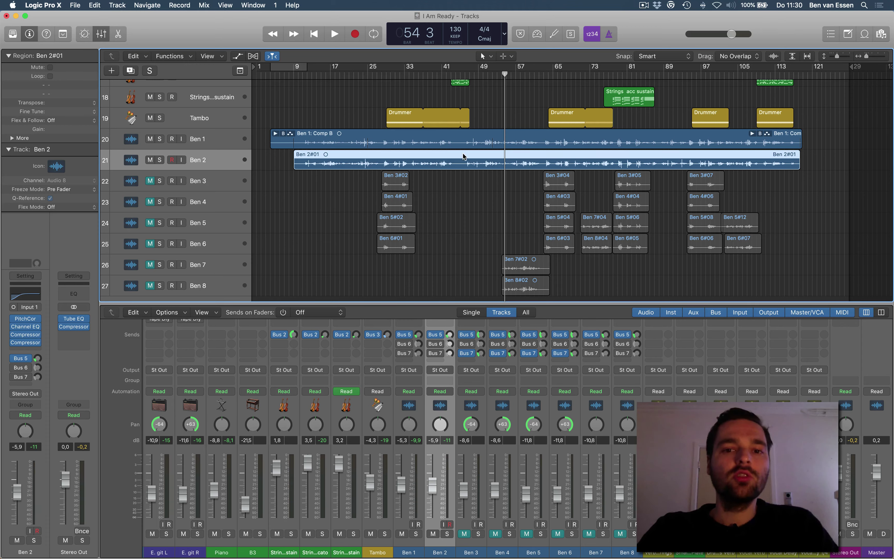
Unmute the second-voice track 26 and play the song from bar 54 to hear it with the doubled lead vocal.
{"action": "left_click", "coordinate": [465, 74]}
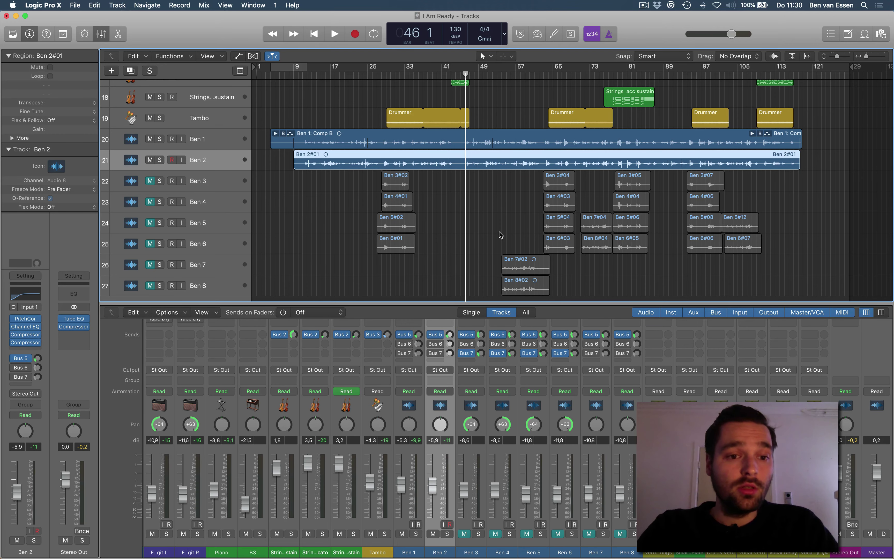
{"action": "scroll", "coordinate": [499, 231], "scroll_direction": "up", "scroll_amount": 1}
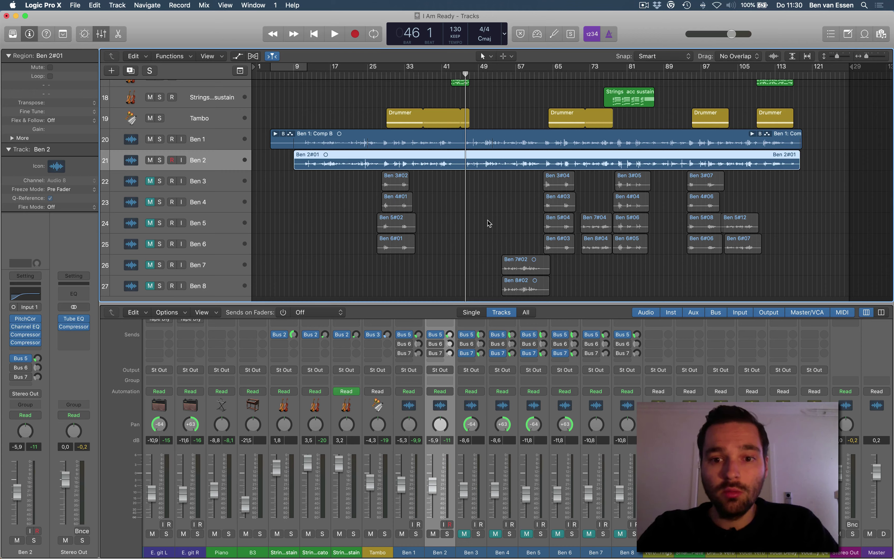
{"action": "left_click", "coordinate": [502, 75]}
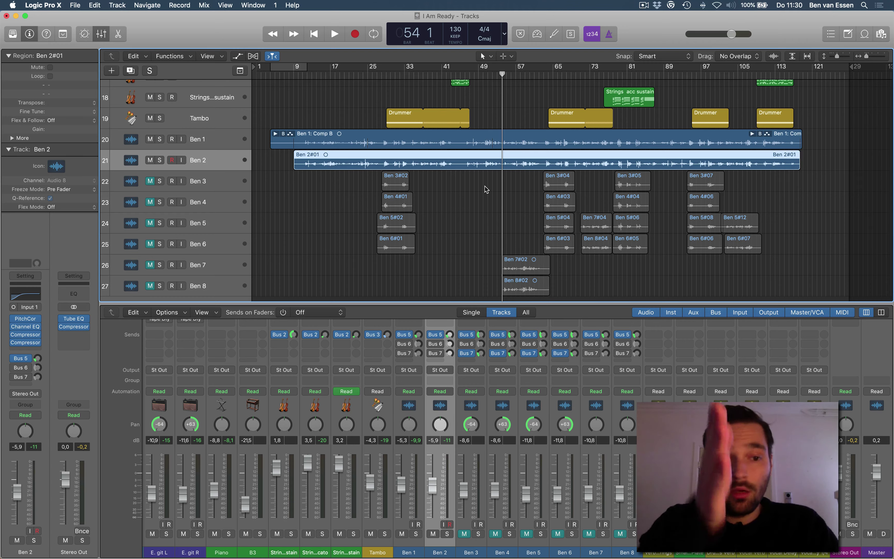
{"action": "left_click", "coordinate": [150, 266]}
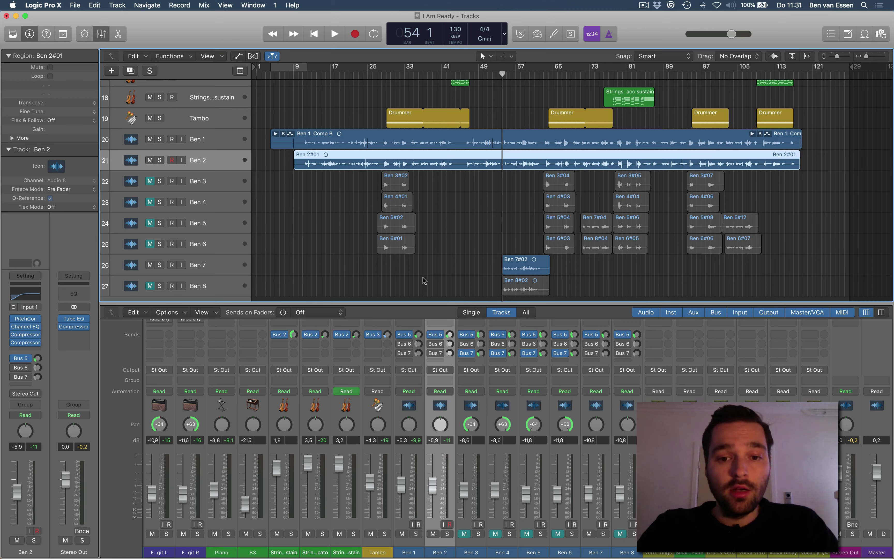
{"action": "key", "text": "space"}
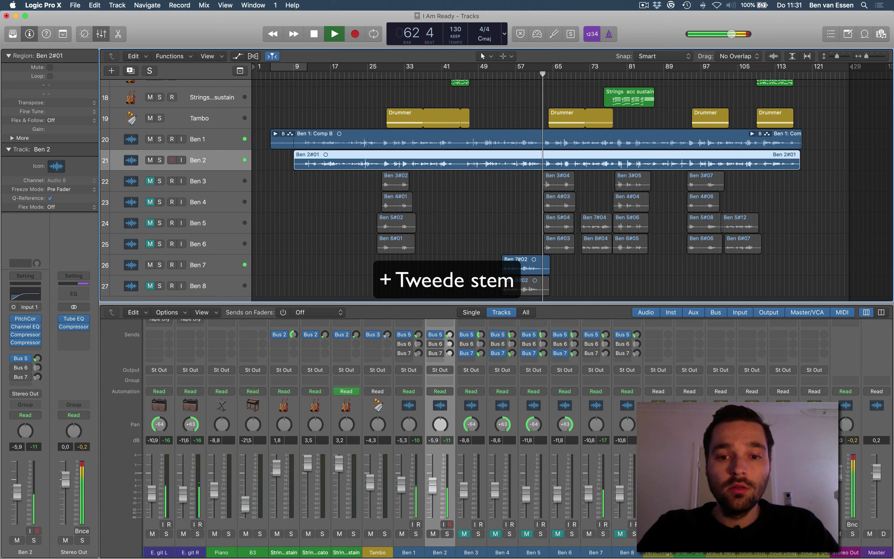
{"action": "key", "text": "space"}
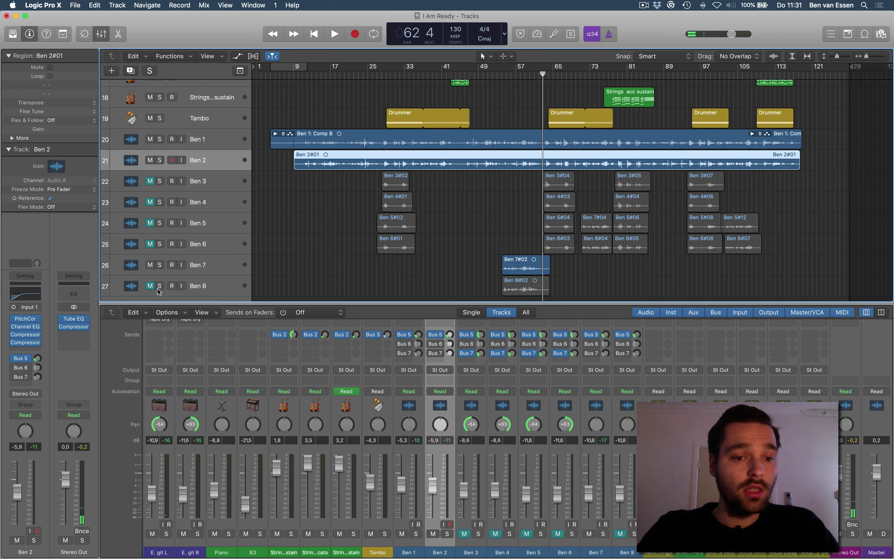
Unmute the second-voice double on track 27 and play its passage again from around bar 54.
{"action": "left_click", "coordinate": [151, 286]}
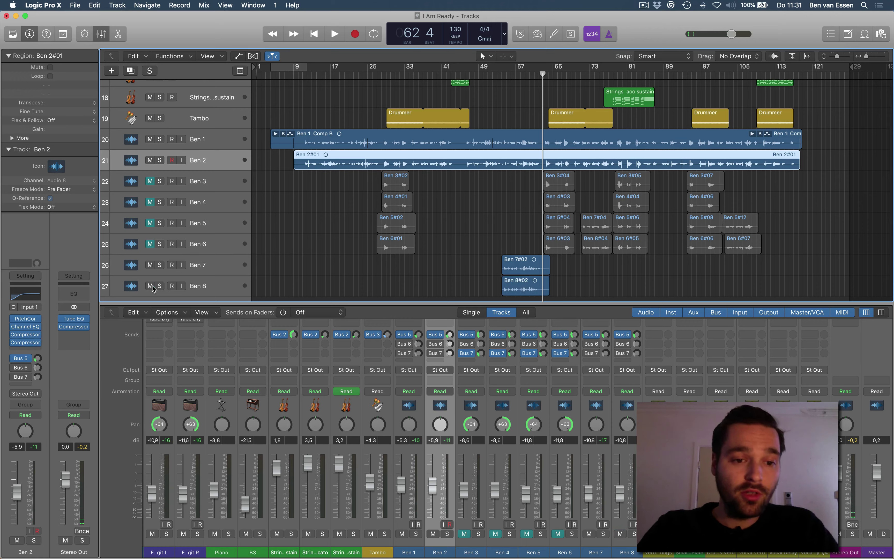
{"action": "left_click", "coordinate": [497, 75]}
{"action": "key", "text": "space"}
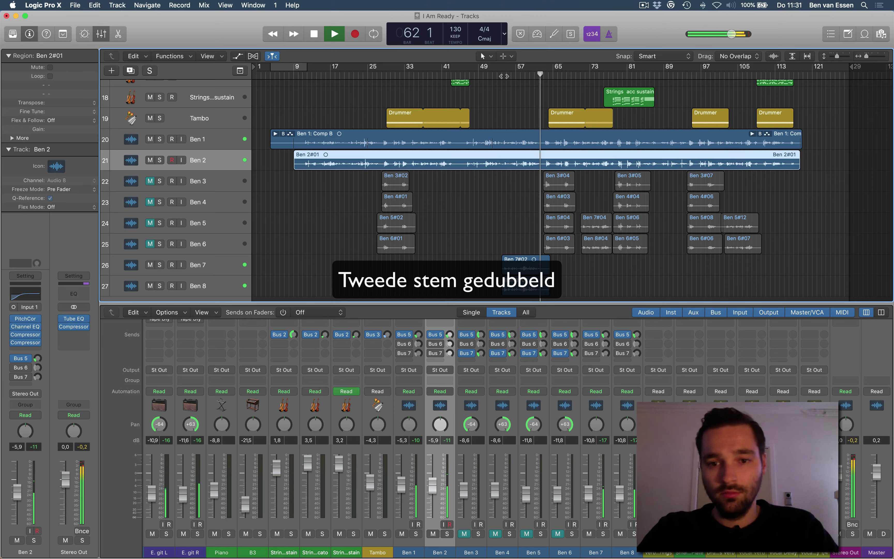
{"action": "key", "text": "space"}
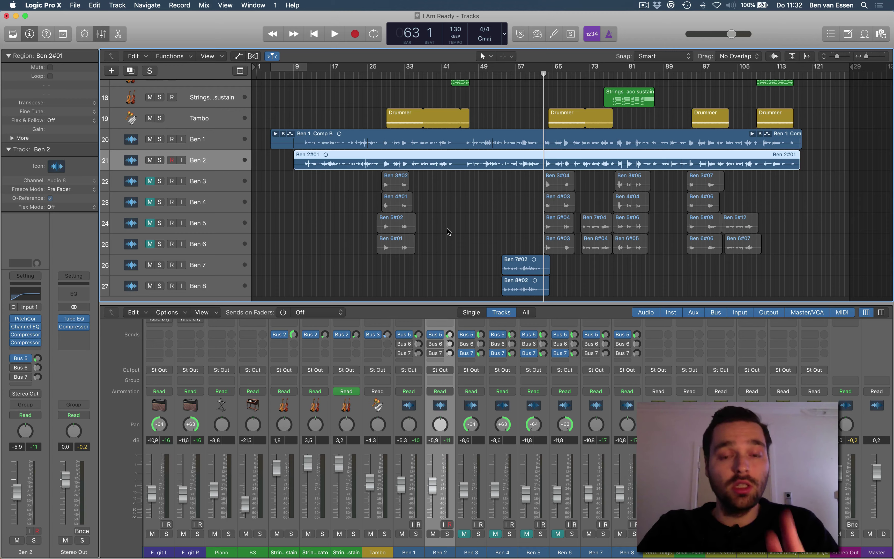
Compare playback from bar 63 before and after unmuting the doubled hook vocals on tracks 22 and 23.
{"action": "key", "text": "space"}
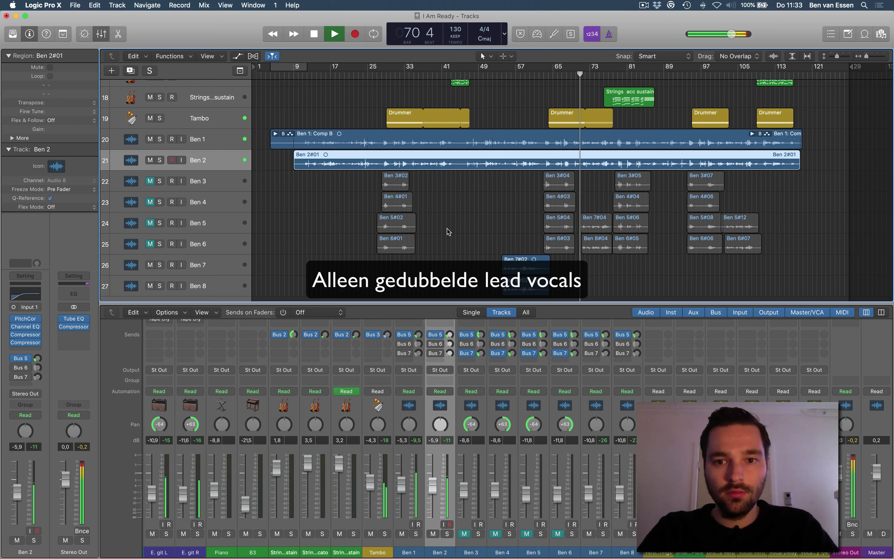
{"action": "key", "text": "space"}
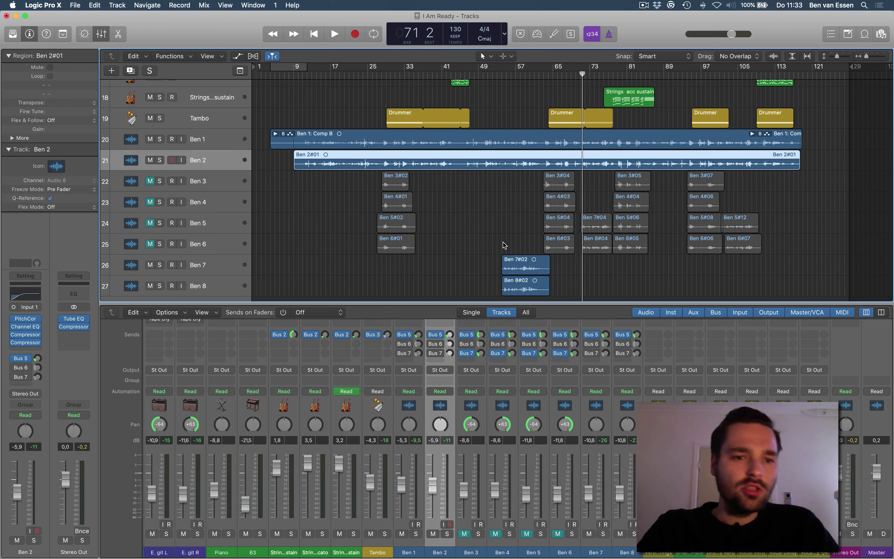
{"action": "left_click", "coordinate": [150, 181]}
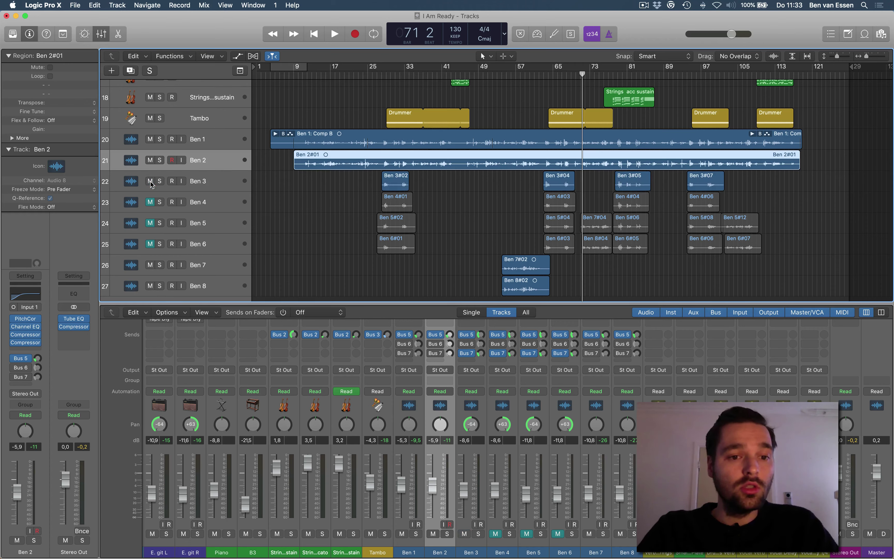
{"action": "left_click", "coordinate": [150, 202]}
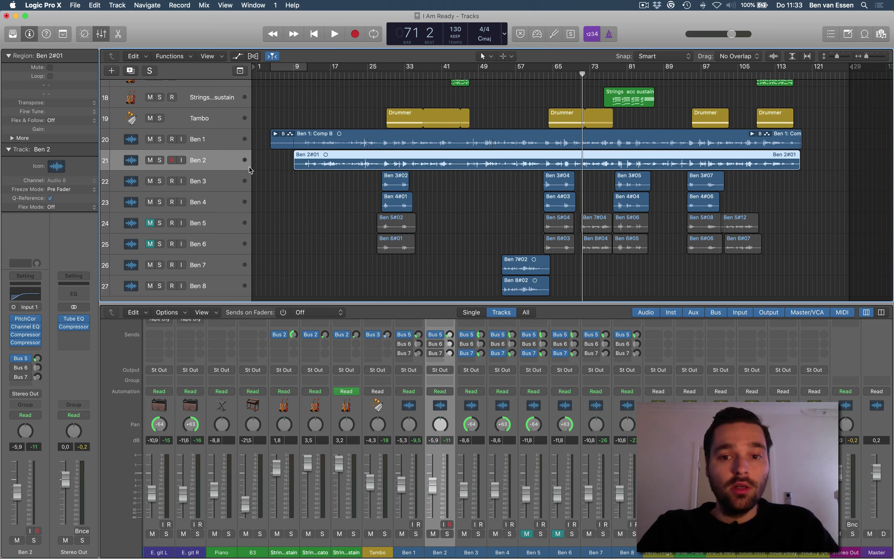
{"action": "left_click", "coordinate": [539, 74]}
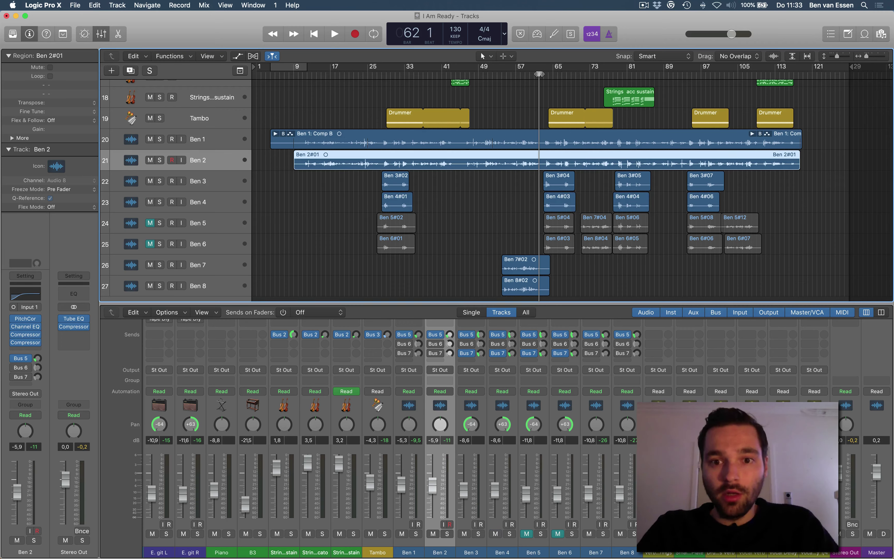
{"action": "left_click", "coordinate": [544, 74]}
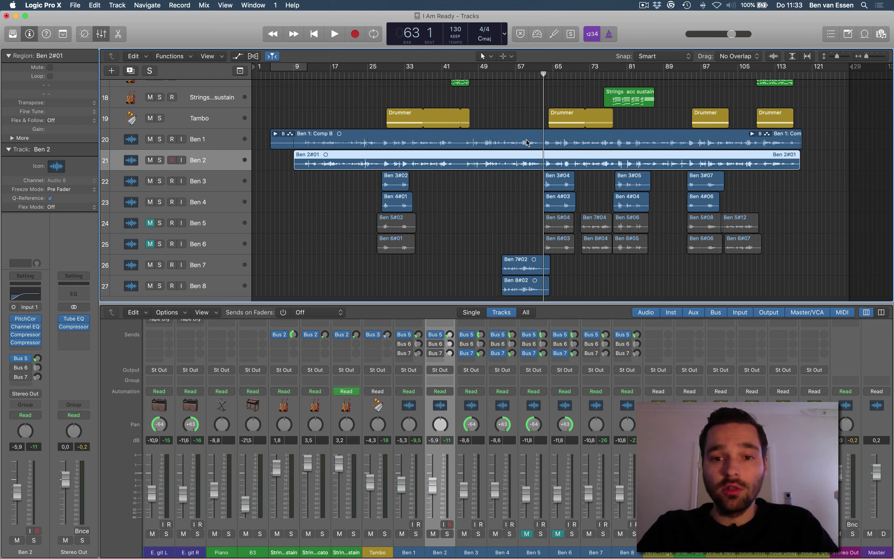
{"action": "key", "text": "space"}
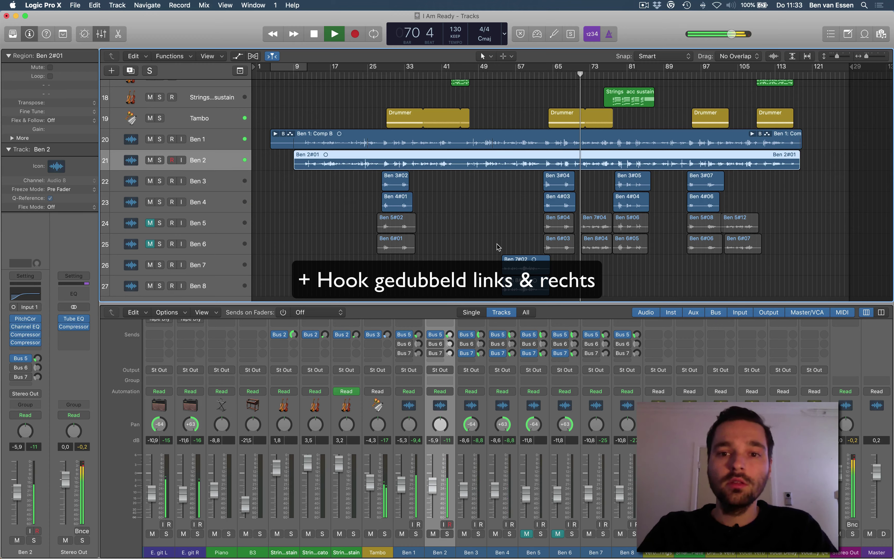
{"action": "key", "text": "space"}
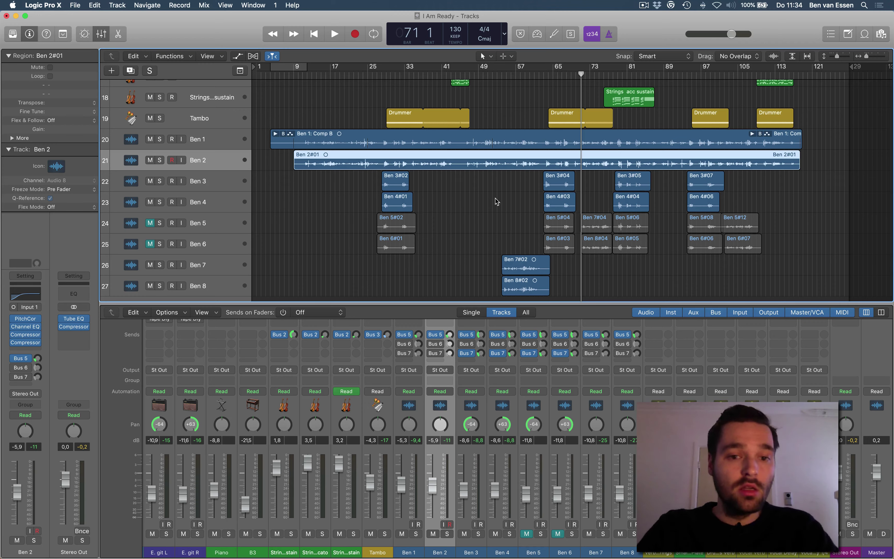
Unmute the doubled second-voice tracks 24 and 25 and play the chorus from bar 62.
{"action": "left_click", "coordinate": [223, 224]}
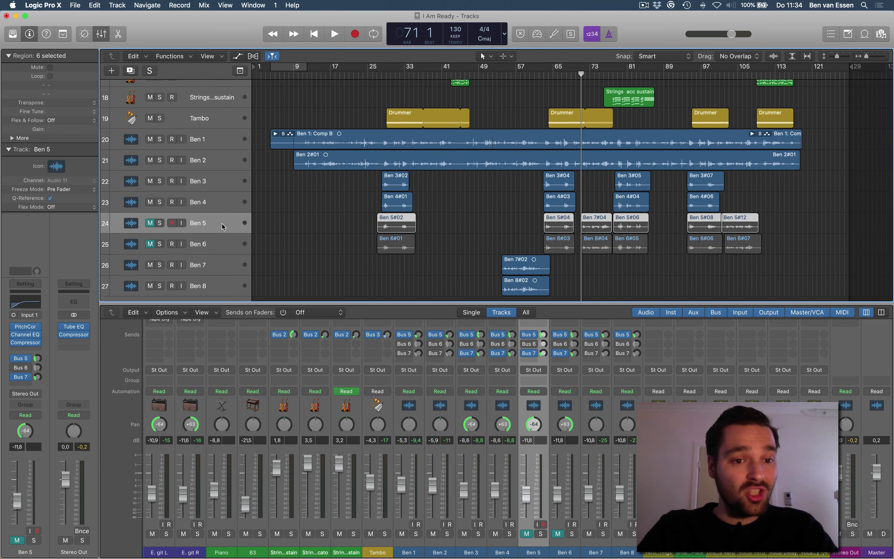
{"action": "left_click", "coordinate": [150, 222]}
{"action": "left_click", "coordinate": [150, 244]}
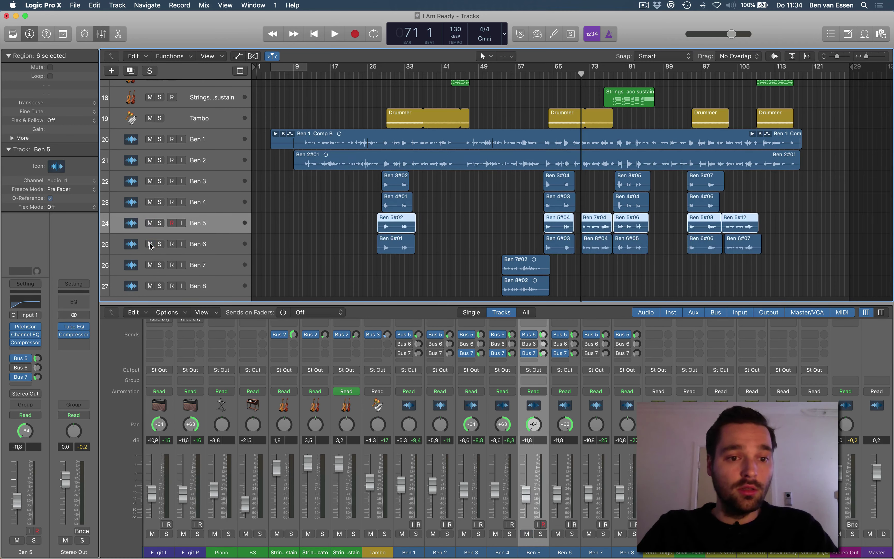
{"action": "left_click", "coordinate": [541, 76]}
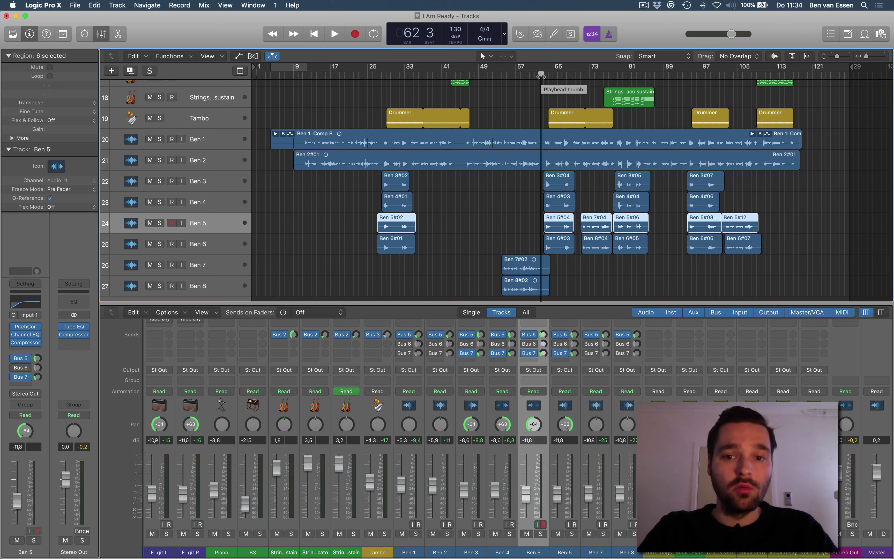
{"action": "key", "text": "space"}
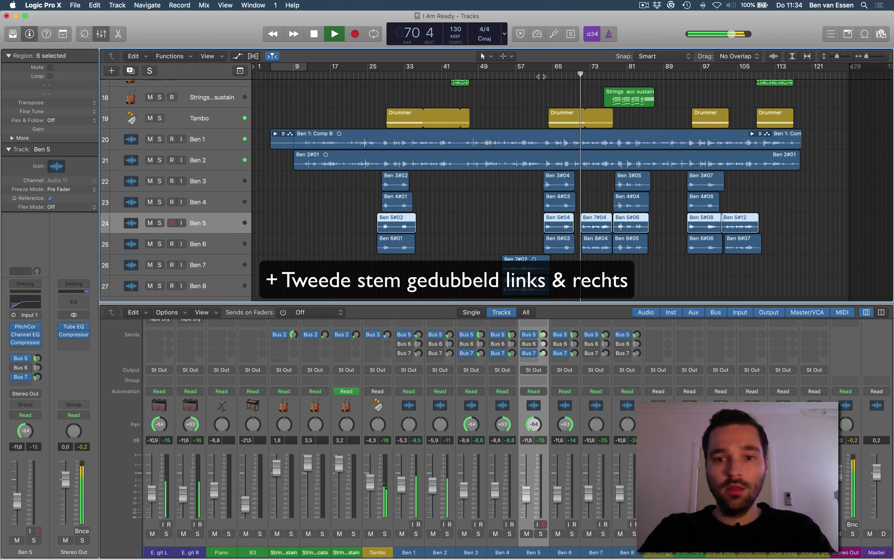
{"action": "key", "text": "space"}
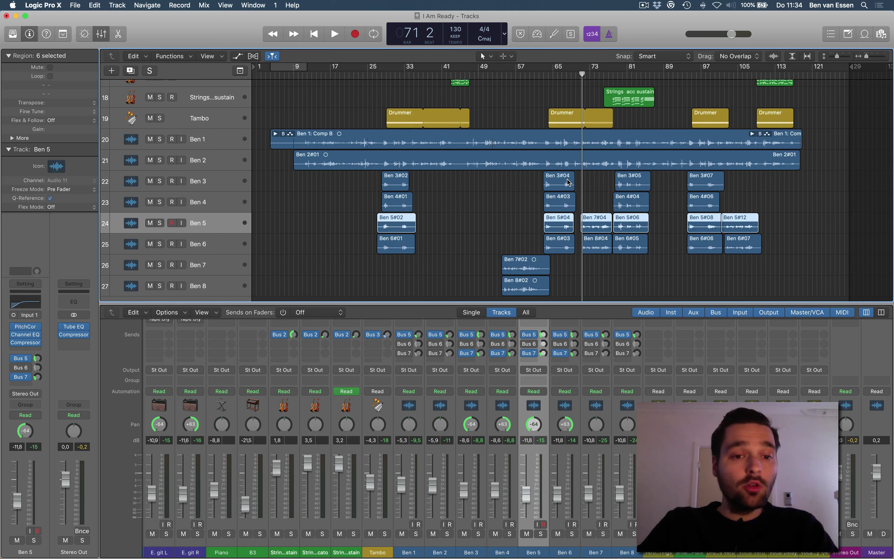
Select vocal tracks 21 to 25 and play from bar 63, muting and unmuting them together to compare lead-only with all vocals.
{"action": "left_click", "coordinate": [218, 161]}
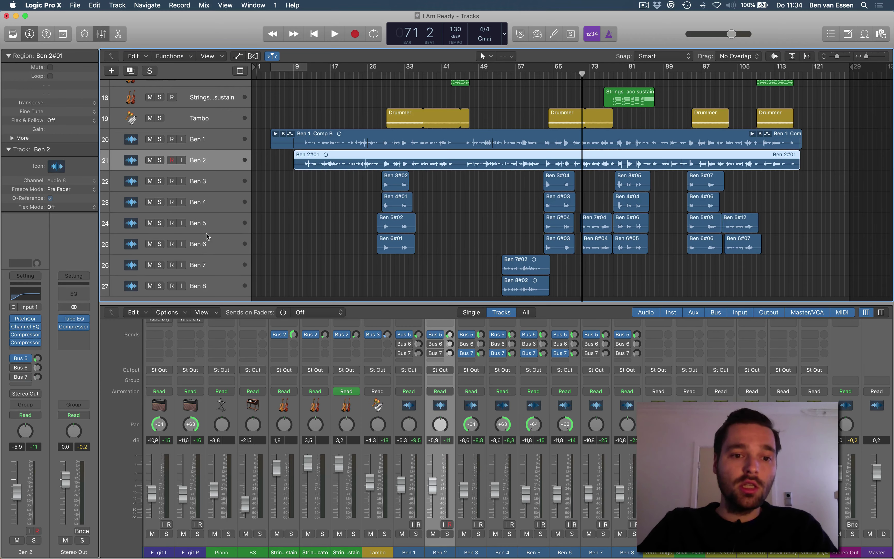
{"action": "left_click", "coordinate": [212, 247], "text": "shift"}
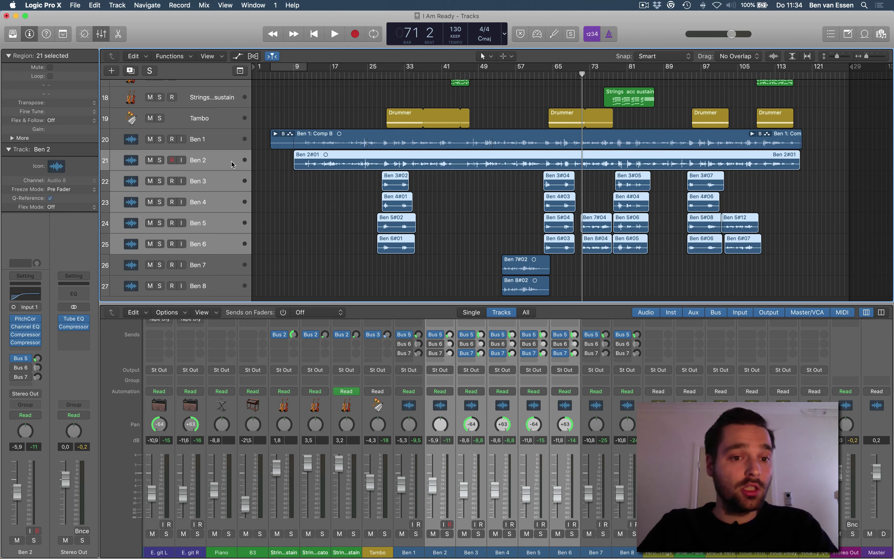
{"action": "left_click", "coordinate": [543, 74]}
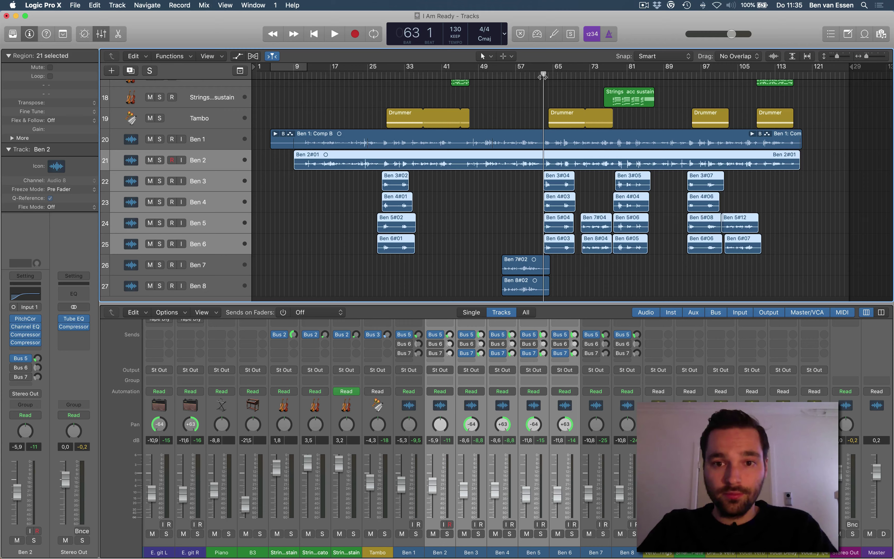
{"action": "key", "text": "space"}
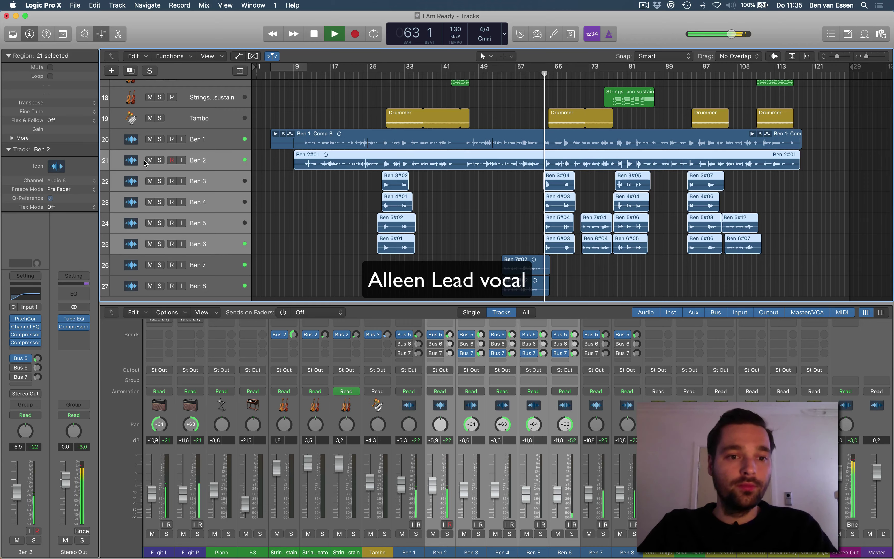
{"action": "left_click", "coordinate": [151, 160]}
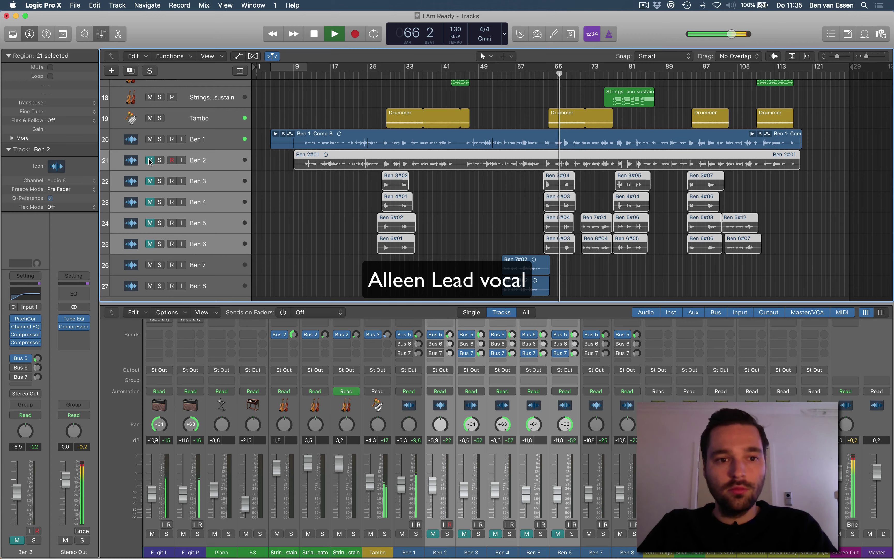
{"action": "left_click", "coordinate": [150, 160]}
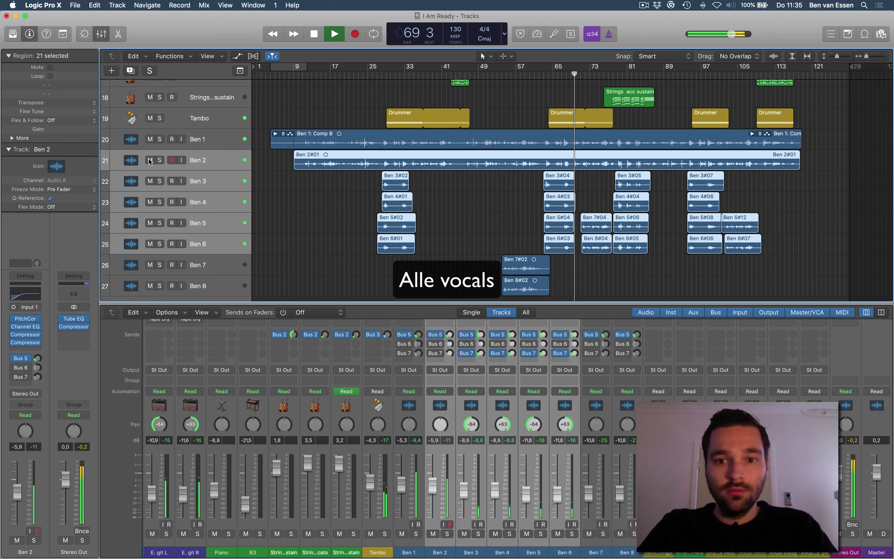
{"action": "key", "text": "space"}
Mute the selected backing vocals, replay the chorus from about bar 62, and unmute them midway to repeat the comparison.
{"action": "left_click", "coordinate": [151, 160]}
{"action": "left_click_drag", "start_coordinate": [575, 75], "coordinate": [538, 76]}
{"action": "key", "text": "space"}
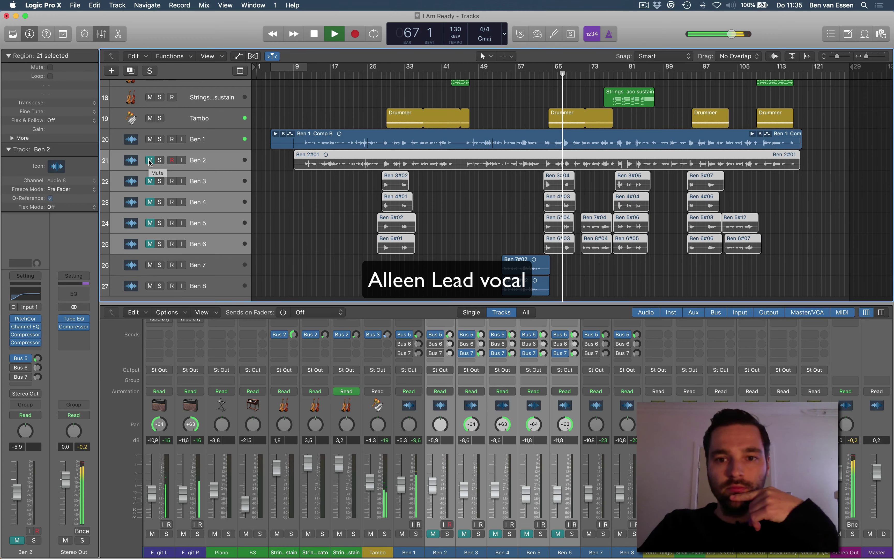
{"action": "left_click", "coordinate": [150, 161]}
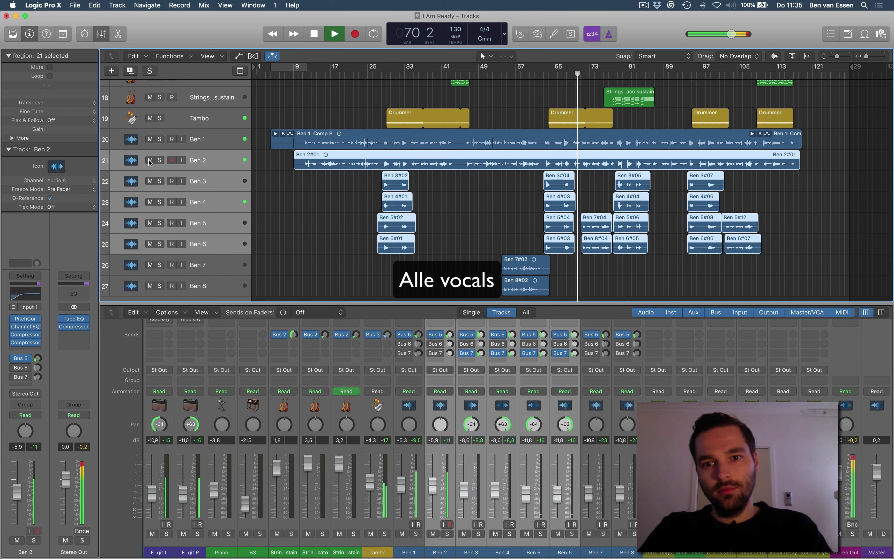
{"action": "key", "text": "space"}
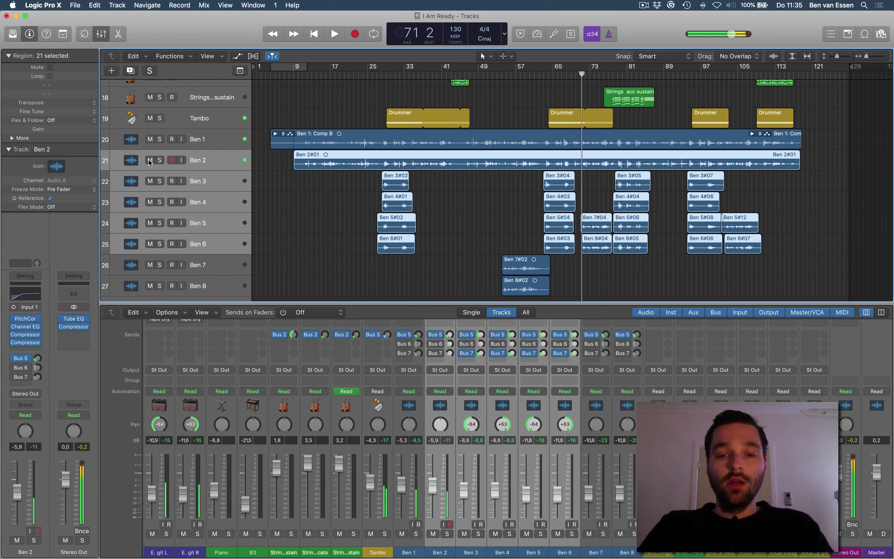